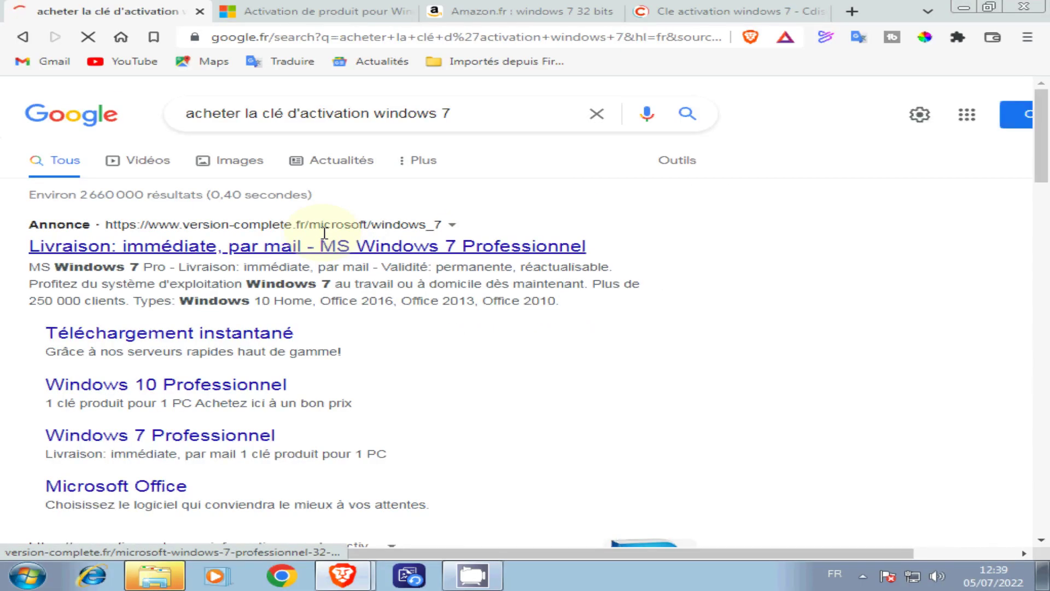
# Read the Windows 7 activation instructions on the Microsoft support page.
pyautogui.hotkey('ctrl', 'Tab')
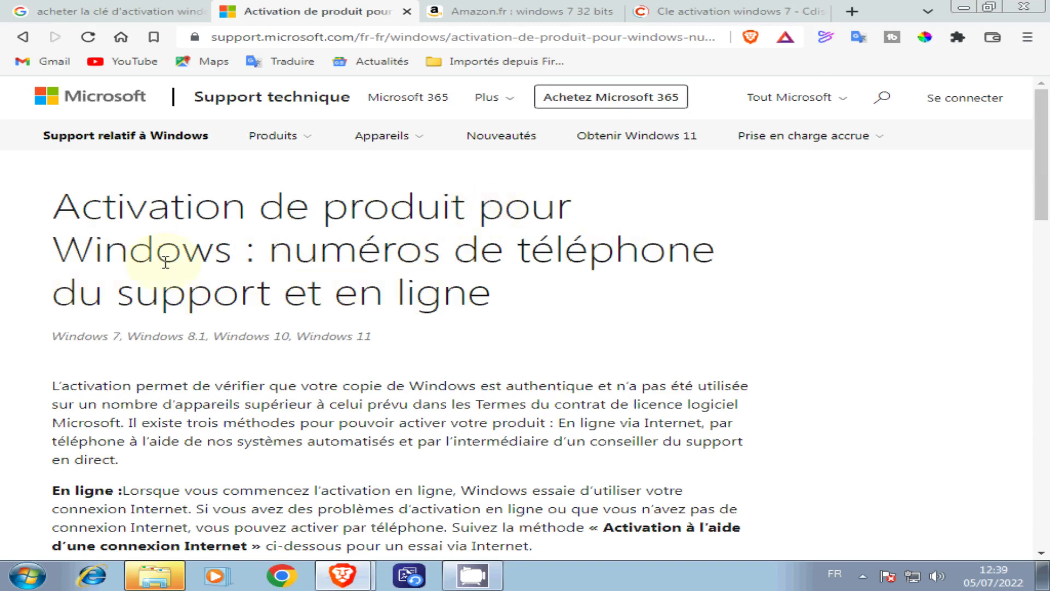
pyautogui.scroll(-8, 327, 371)
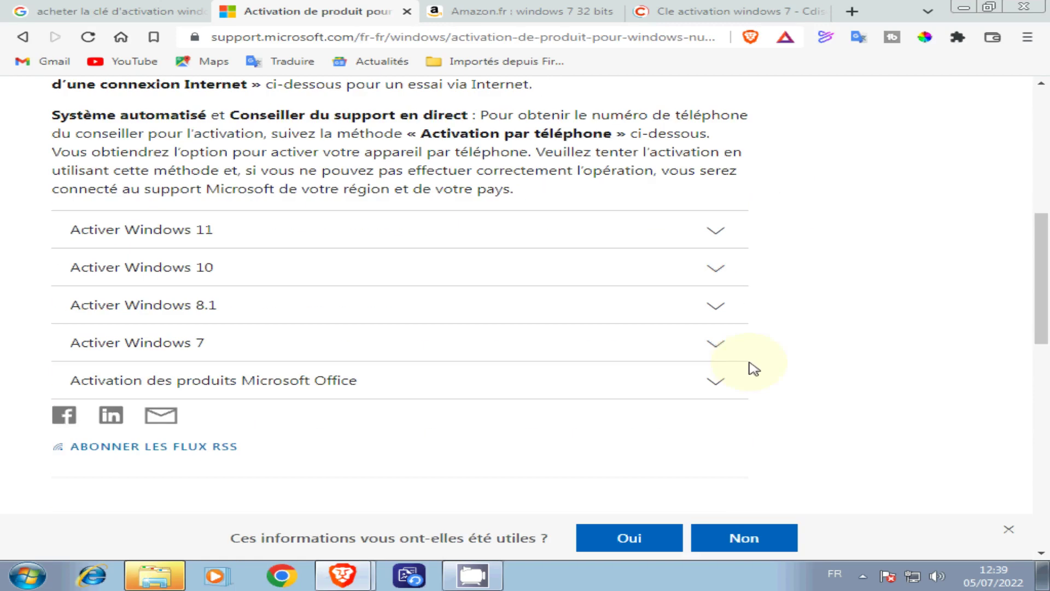
pyautogui.click(716, 348)
pyautogui.scroll(-5, 731, 382)
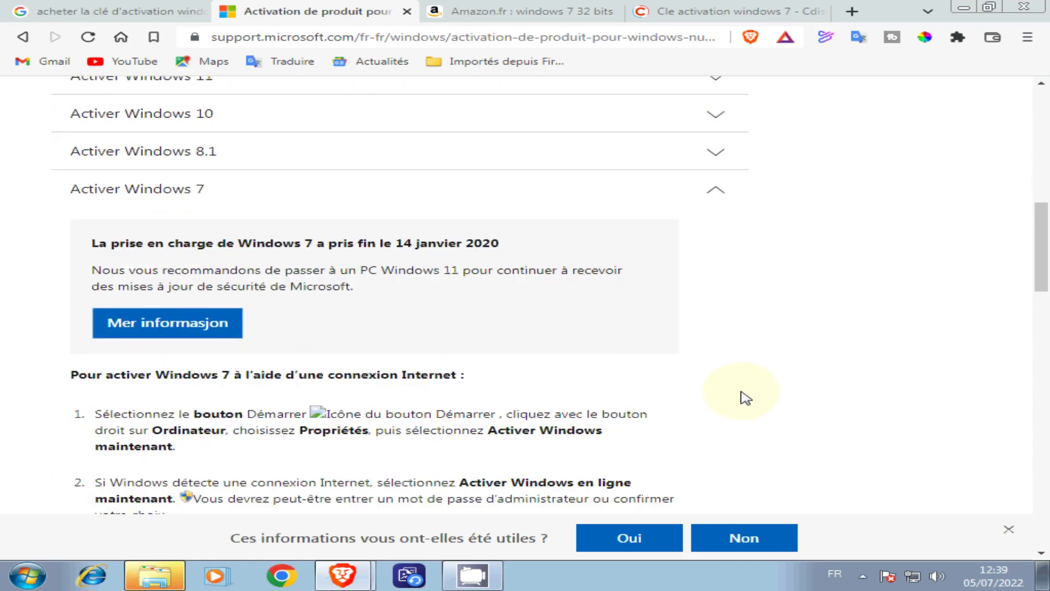
pyautogui.scroll(-2, 738, 399)
pyautogui.scroll(4, 739, 399)
# View the Amazon.fr product page for Windows 7 Professionnel OEM 32 bits - 1 poste.
pyautogui.click(510, 13)
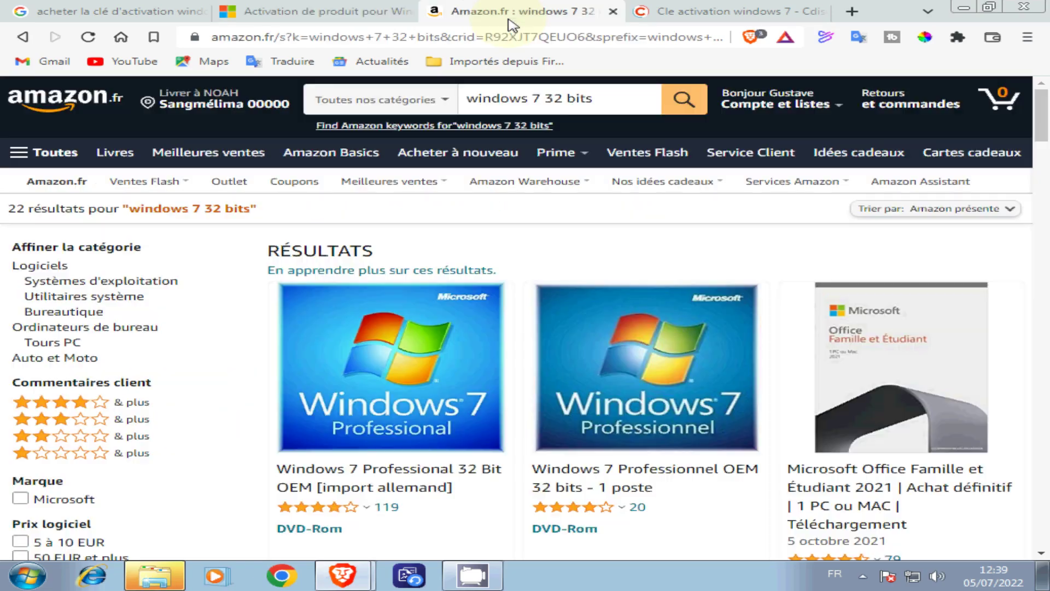
pyautogui.scroll(-3, 525, 339)
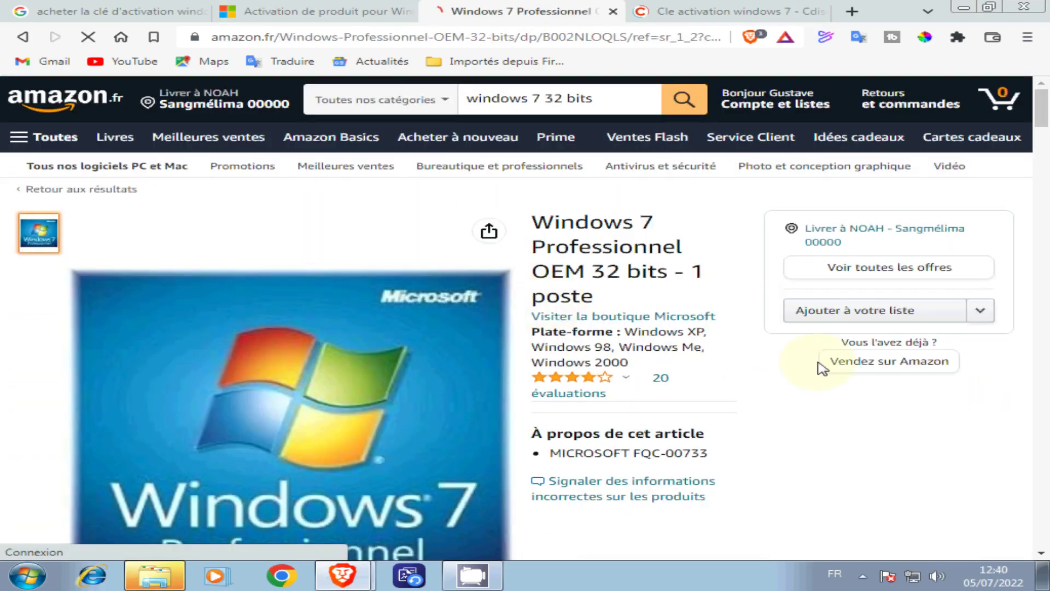
pyautogui.scroll(-3, 820, 383)
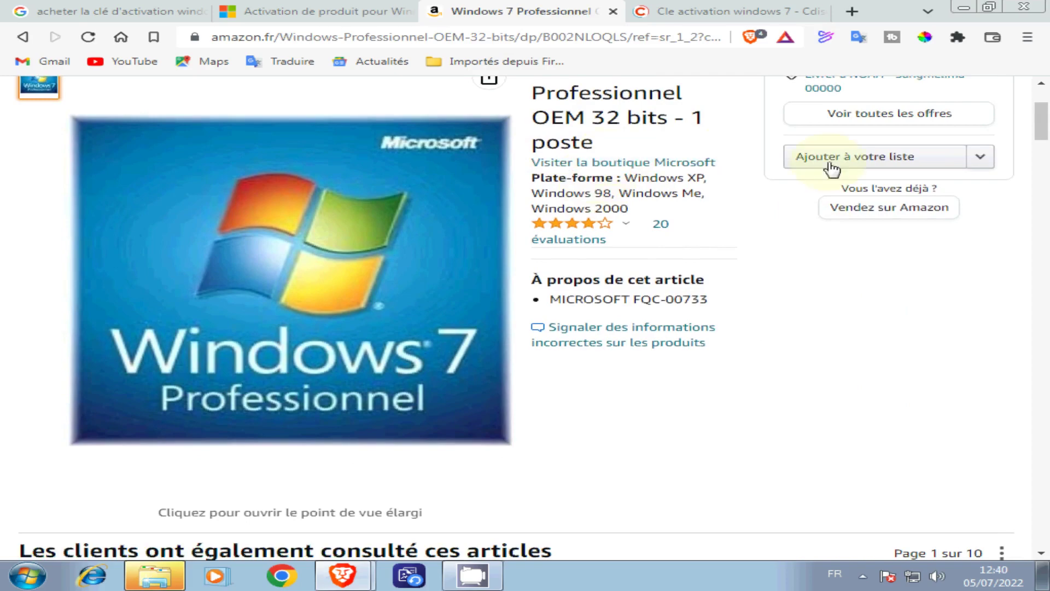
# Add the Windows 7 Professionnel activation licence key "Clé d'activation Licence Windows" to the Cdiscount cart and view the cart.
pyautogui.click(683, 12)
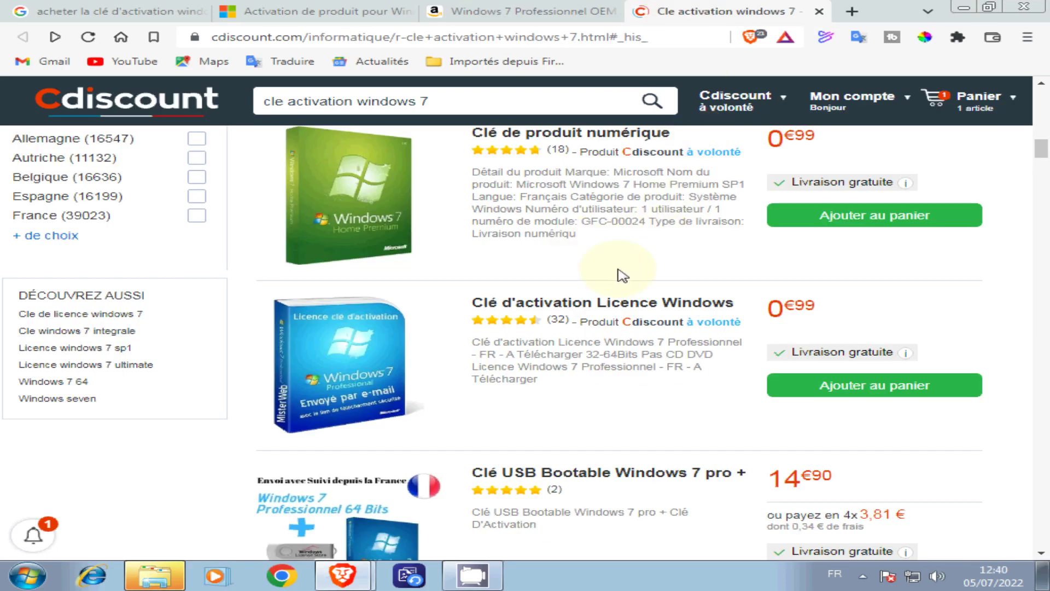
pyautogui.click(547, 304)
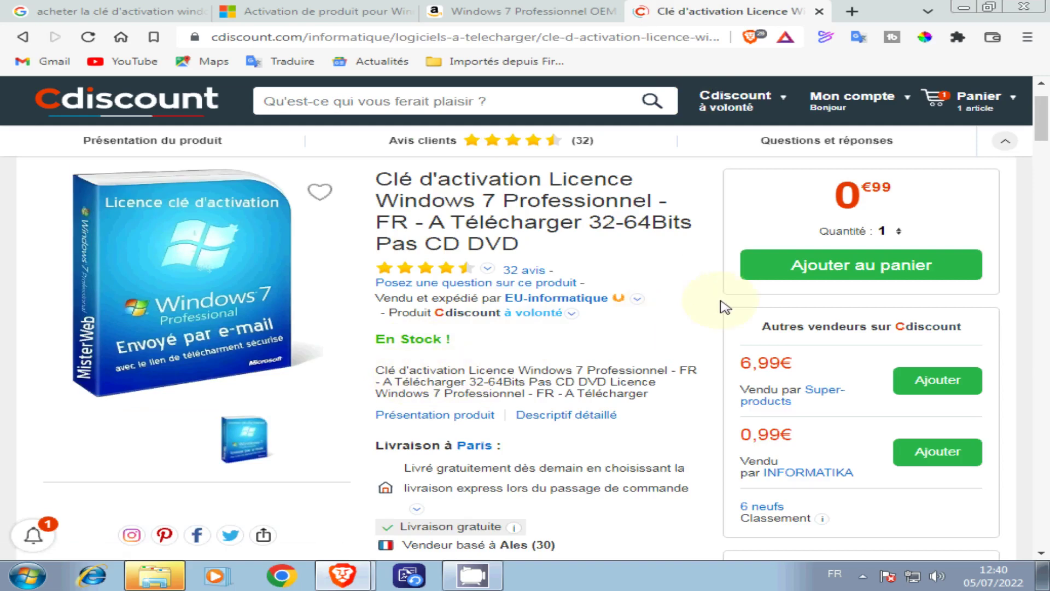
pyautogui.click(886, 265)
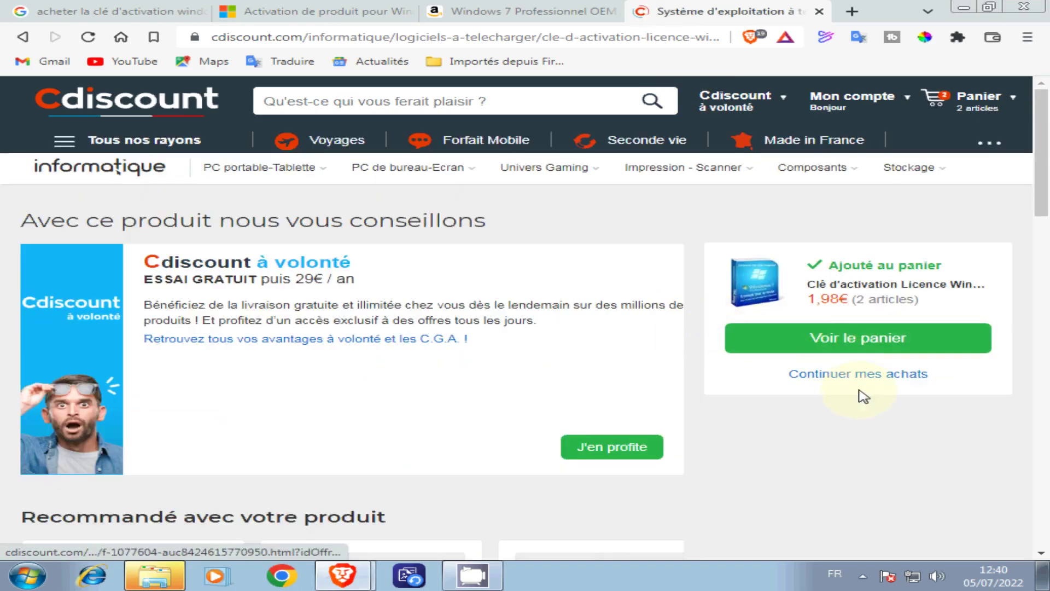
pyautogui.scroll(-5, 863, 395)
pyautogui.scroll(3, 862, 364)
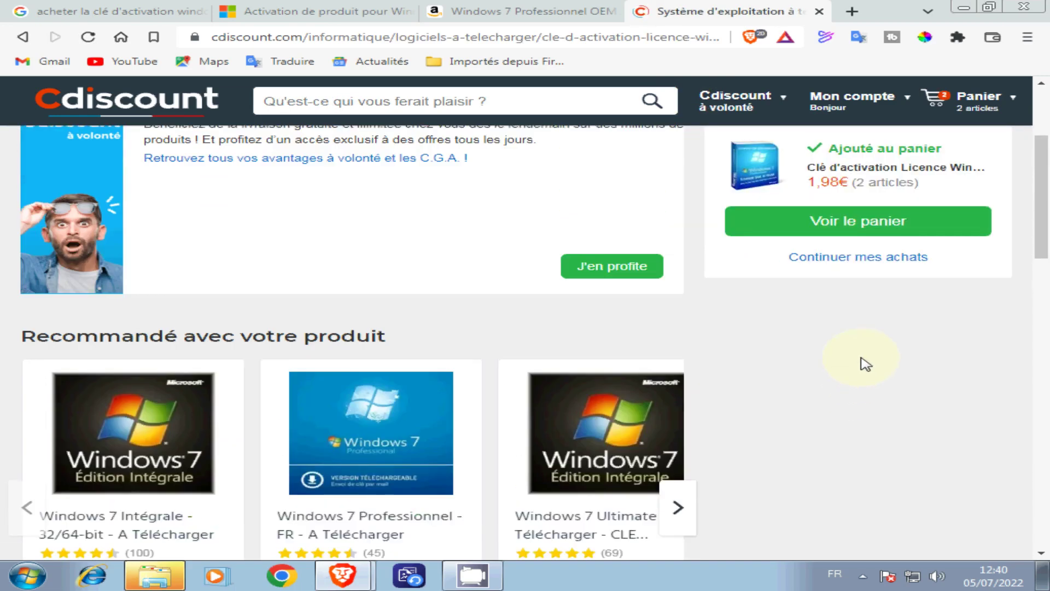
pyautogui.click(868, 221)
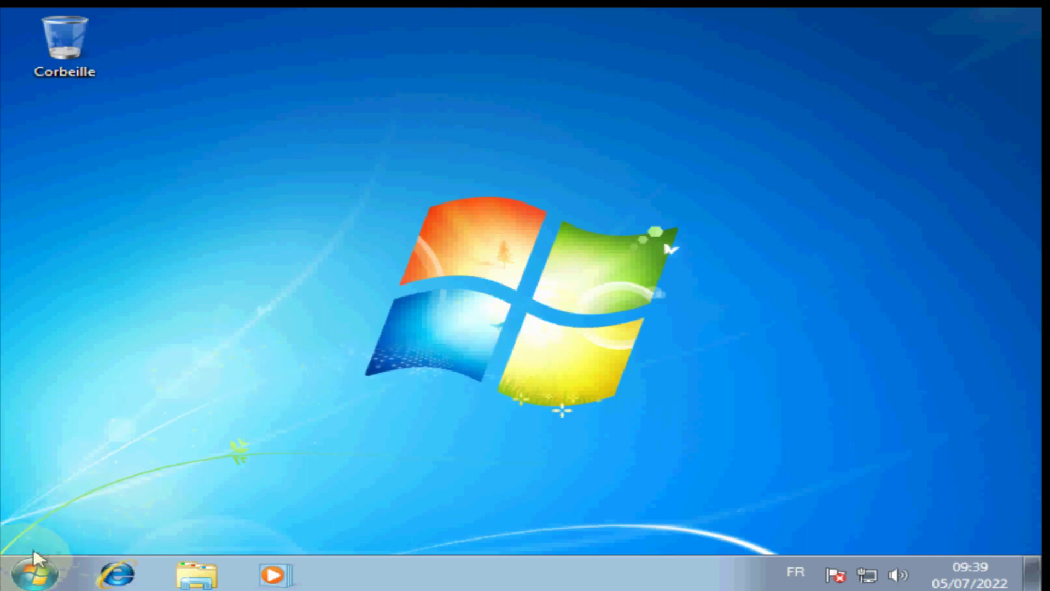
# Open the properties of Ordinateur to show the general system information.
pyautogui.click(31, 581)
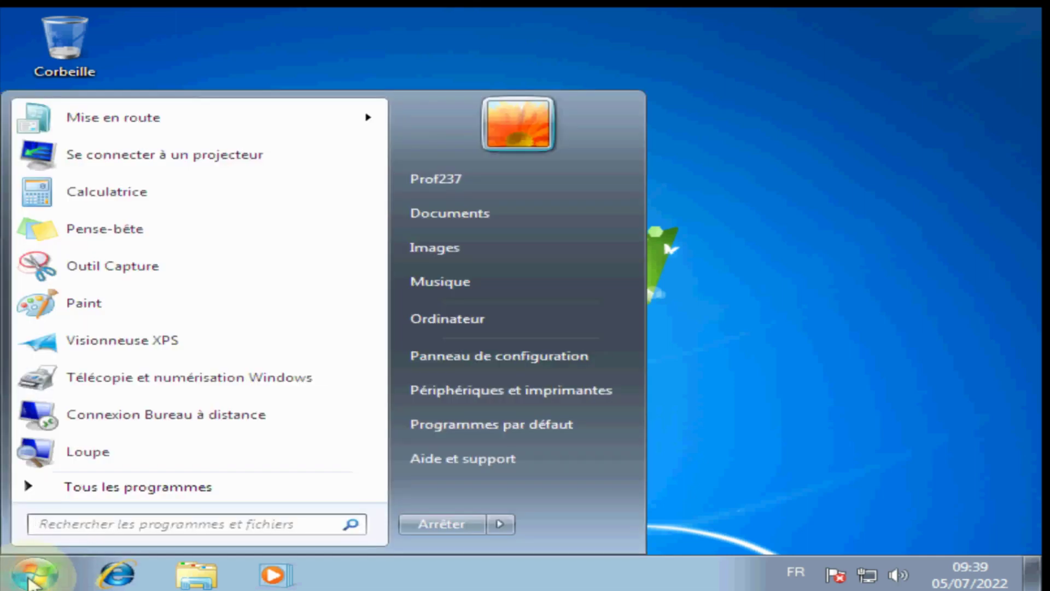
pyautogui.rightClick(468, 325)
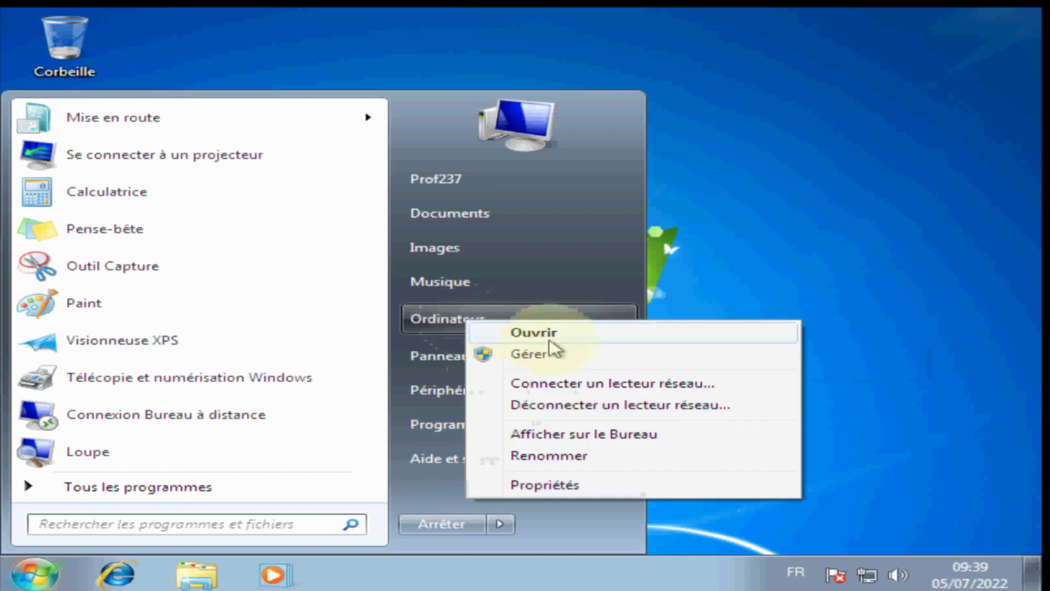
pyautogui.click(568, 490)
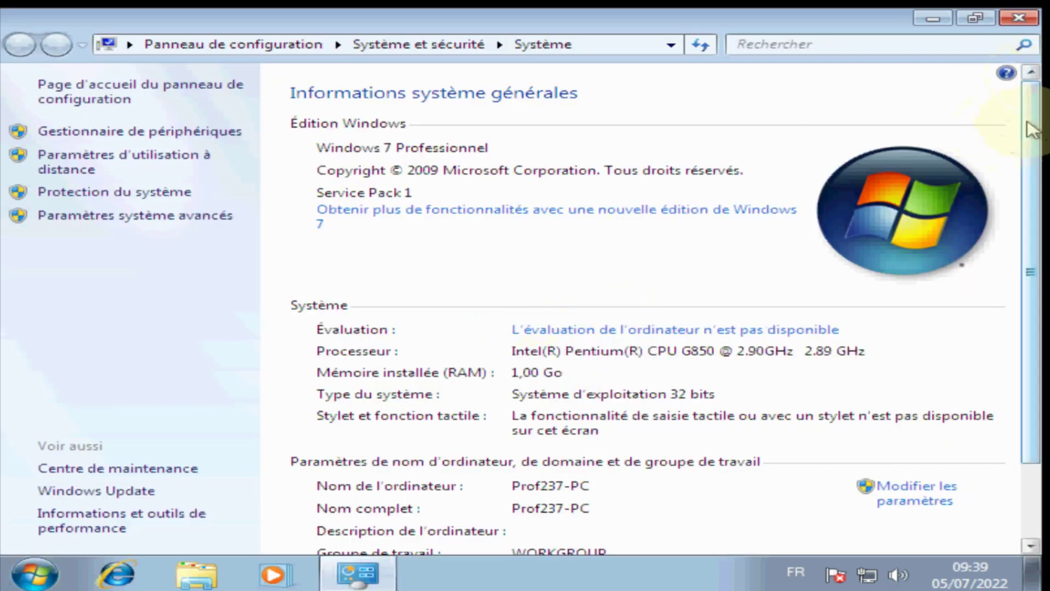
# In the Windows activation section, choose to change the product key, enter the purchased product key and submit it.
pyautogui.moveTo(1032, 129); pyautogui.dragTo(1028, 82)
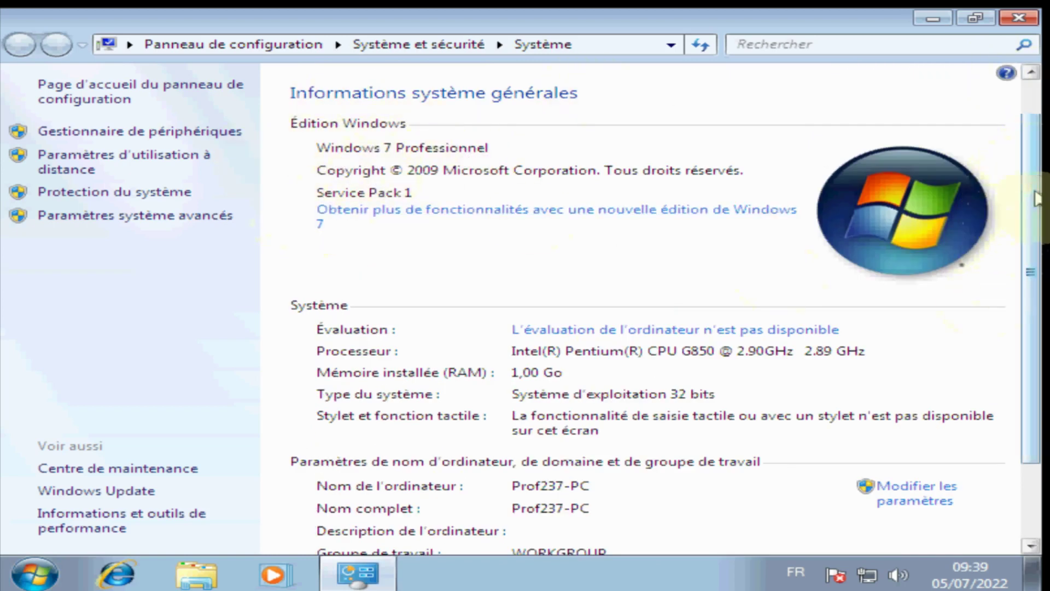
pyautogui.moveTo(1035, 200); pyautogui.dragTo(1036, 304)
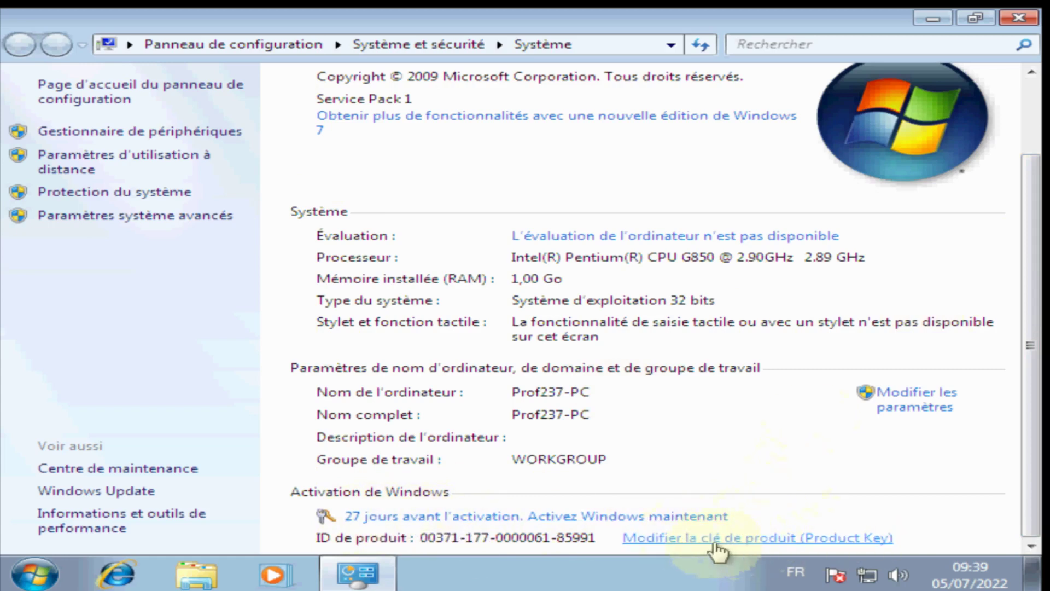
pyautogui.click(745, 539)
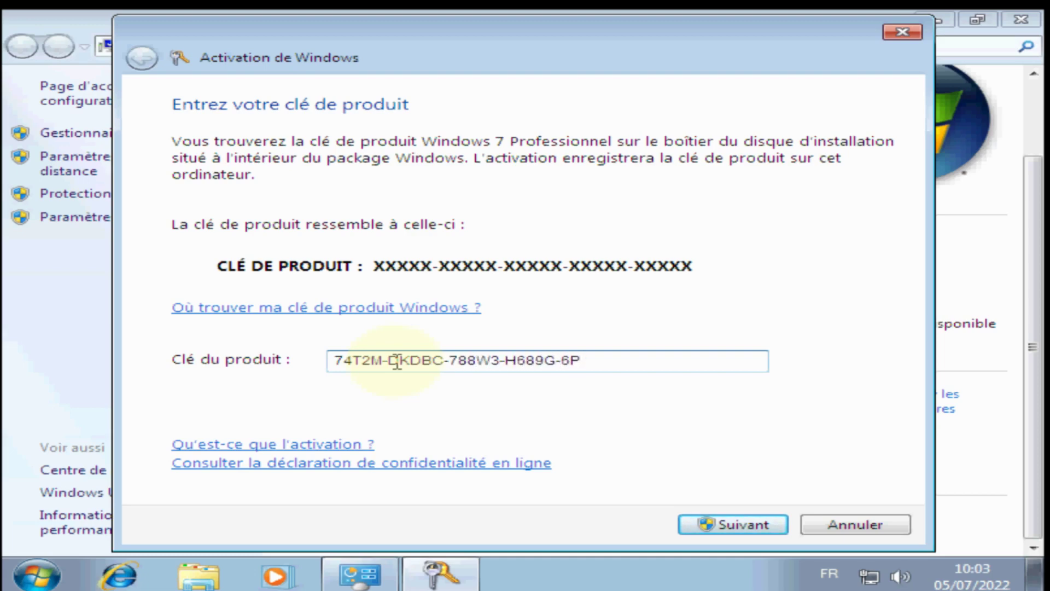
pyautogui.click(745, 524)
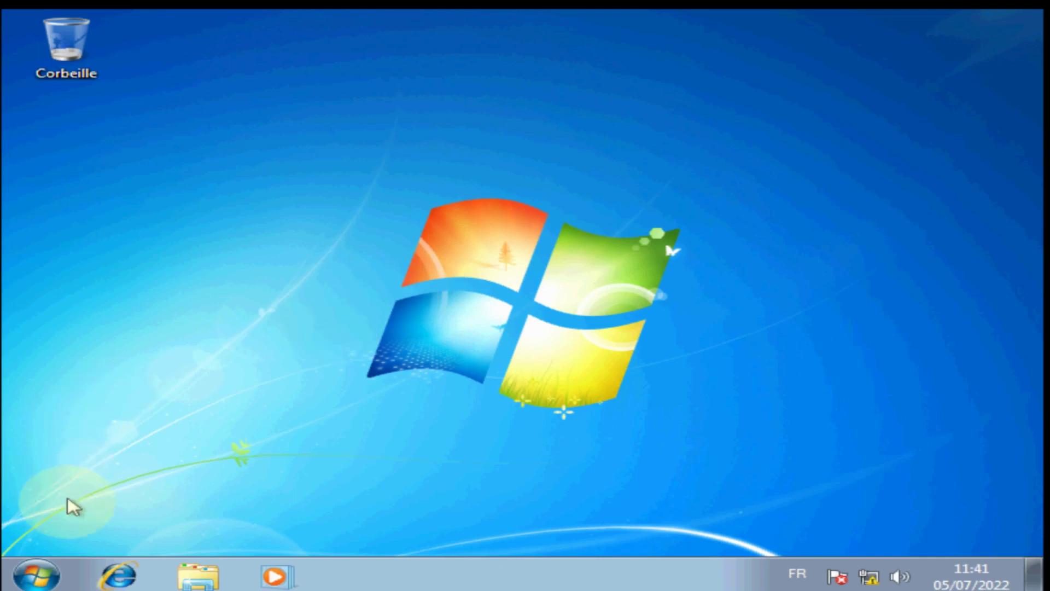
# Open the Control Panel's user account settings and go to managing another account.
pyautogui.click(36, 574)
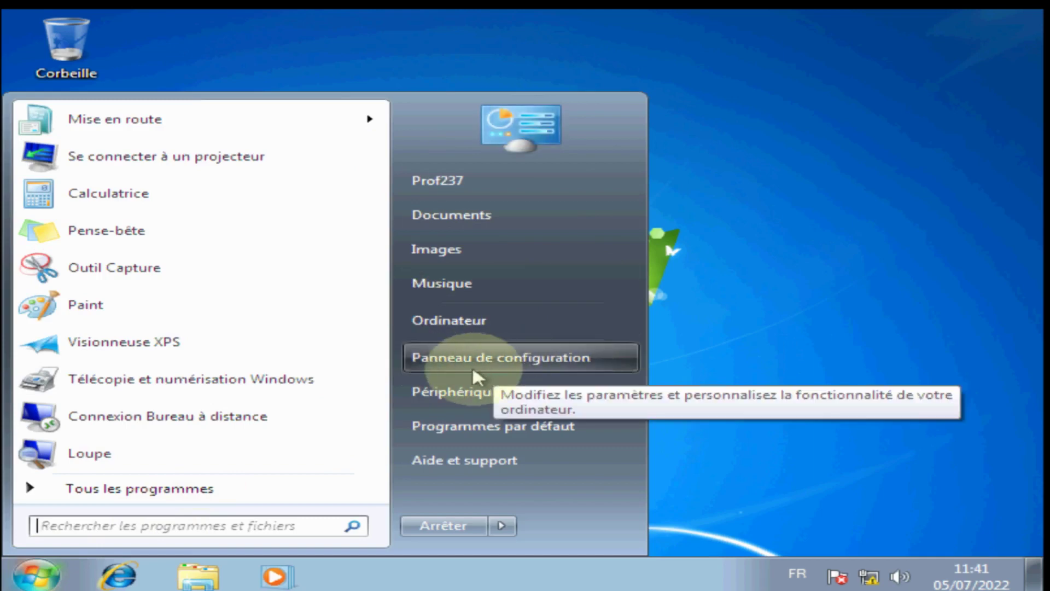
pyautogui.click(507, 359)
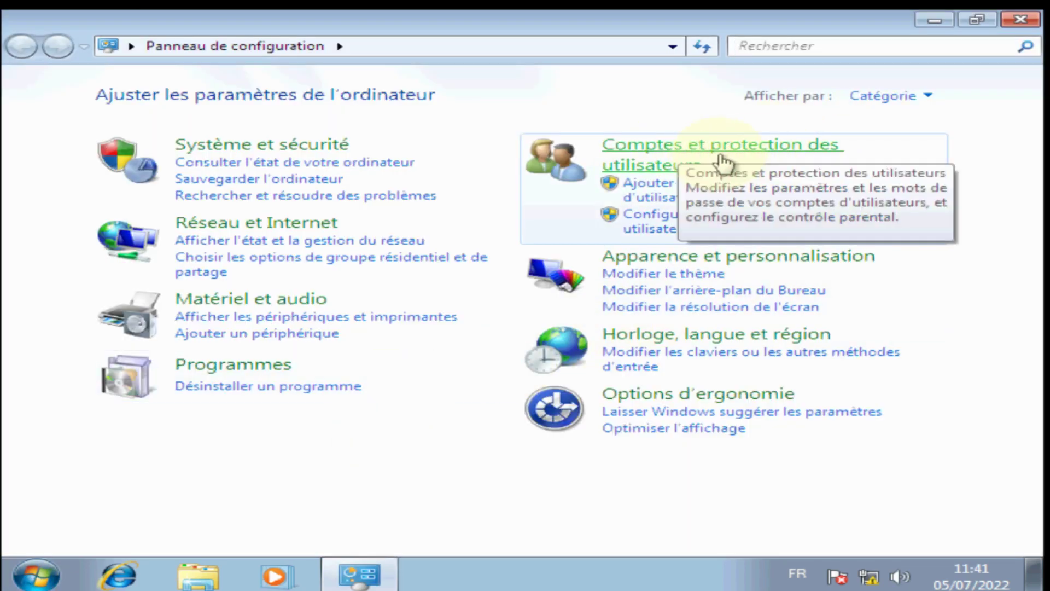
pyautogui.click(690, 157)
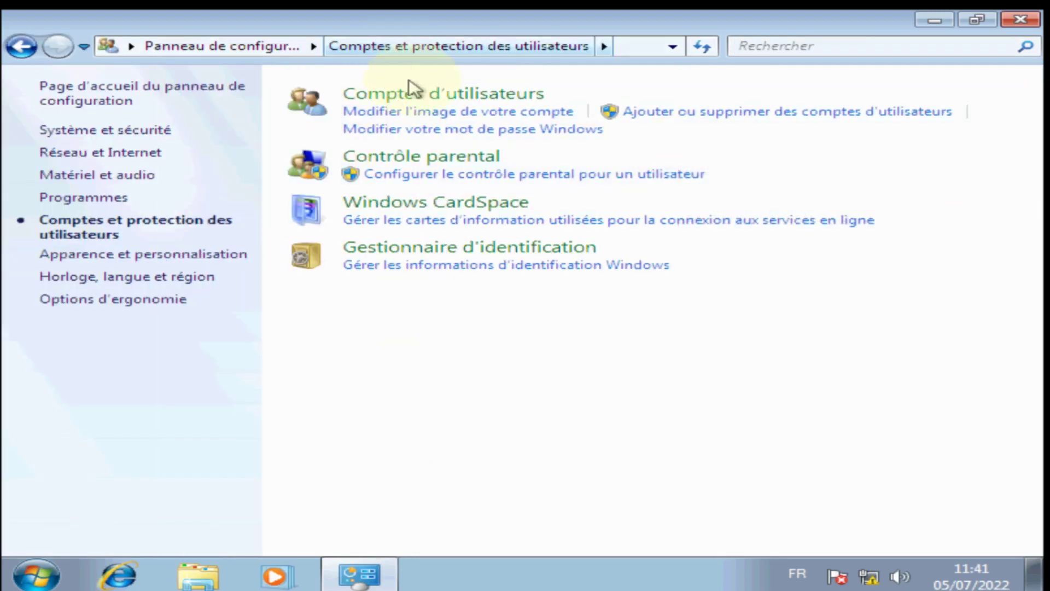
pyautogui.click(494, 129)
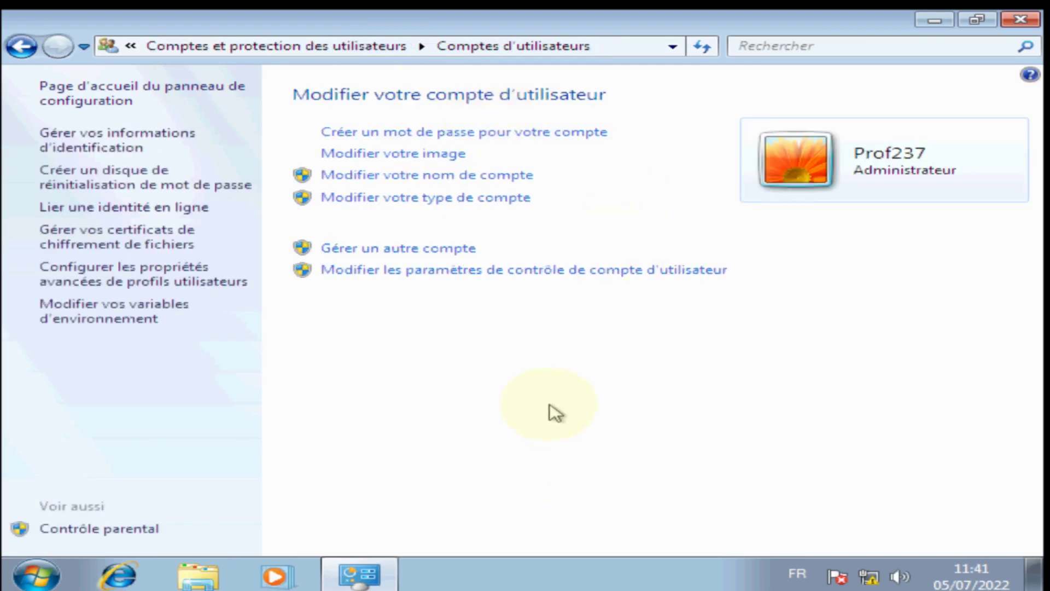
pyautogui.click(403, 248)
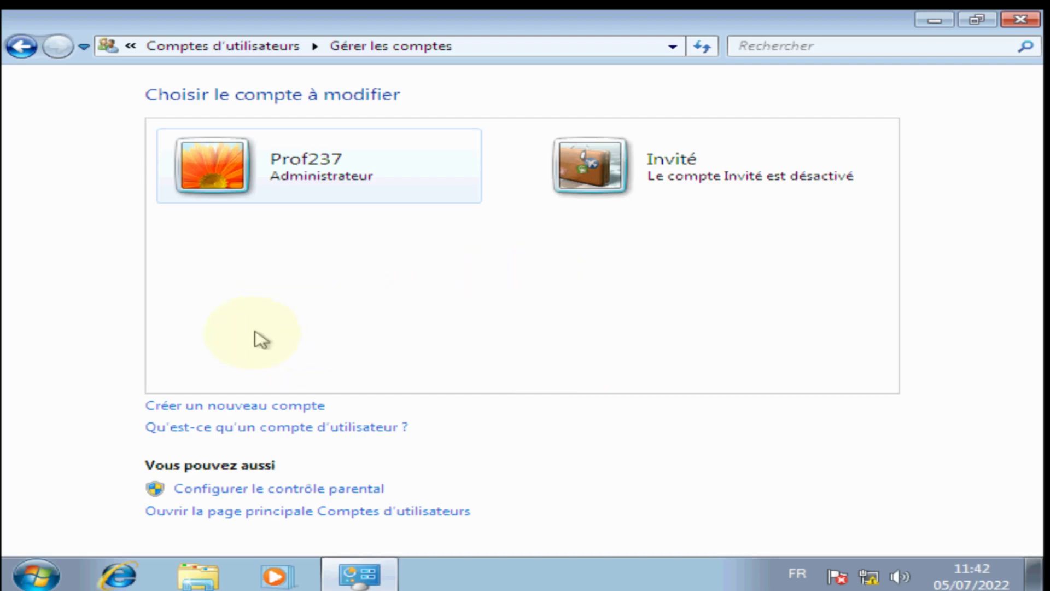
# Create a new standard user account named Enfant.
pyautogui.click(224, 406)
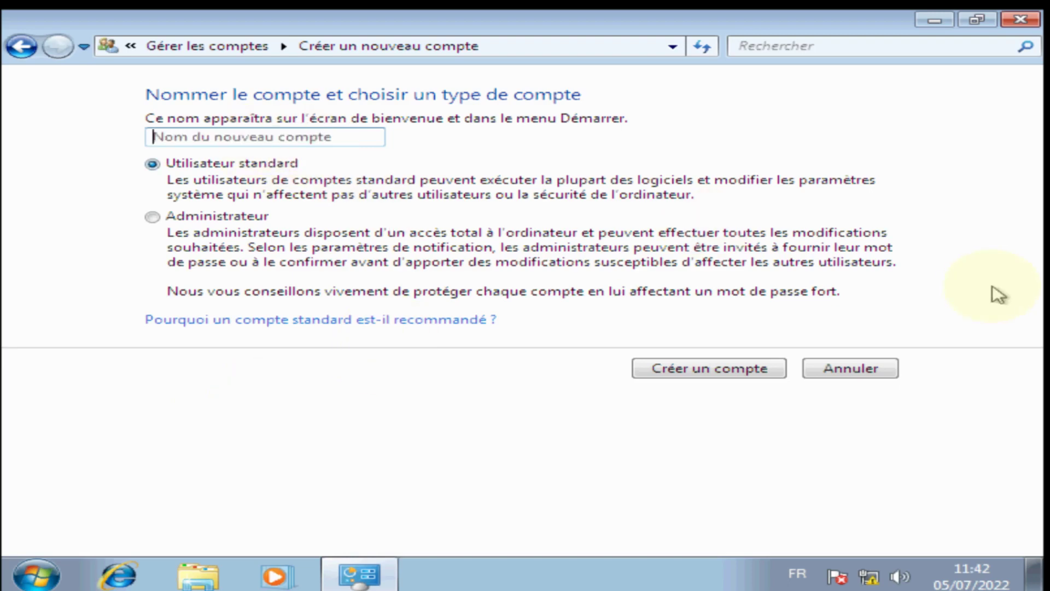
pyautogui.write('Enfant')
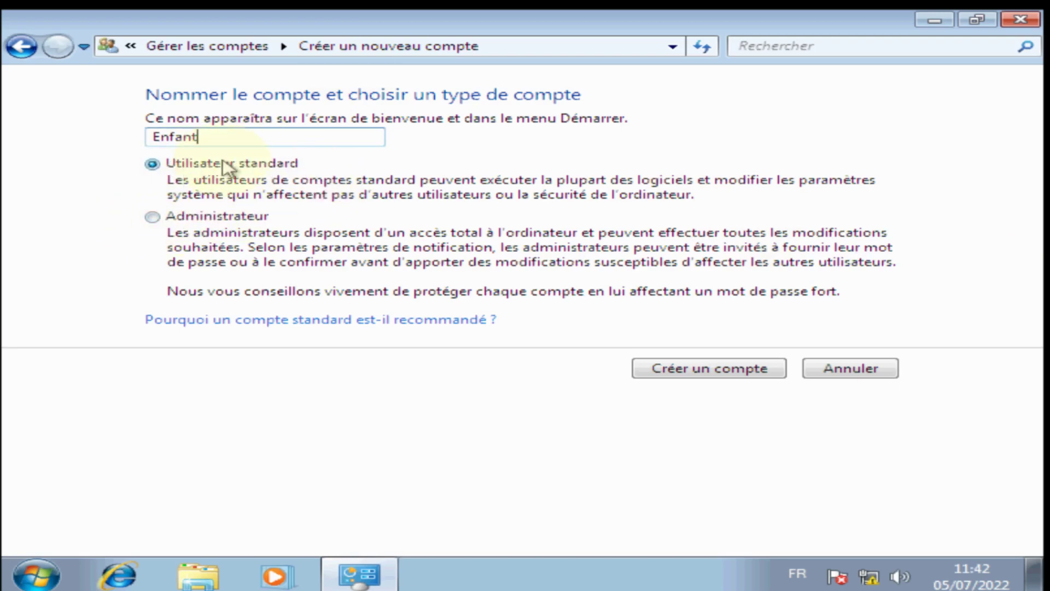
pyautogui.click(709, 374)
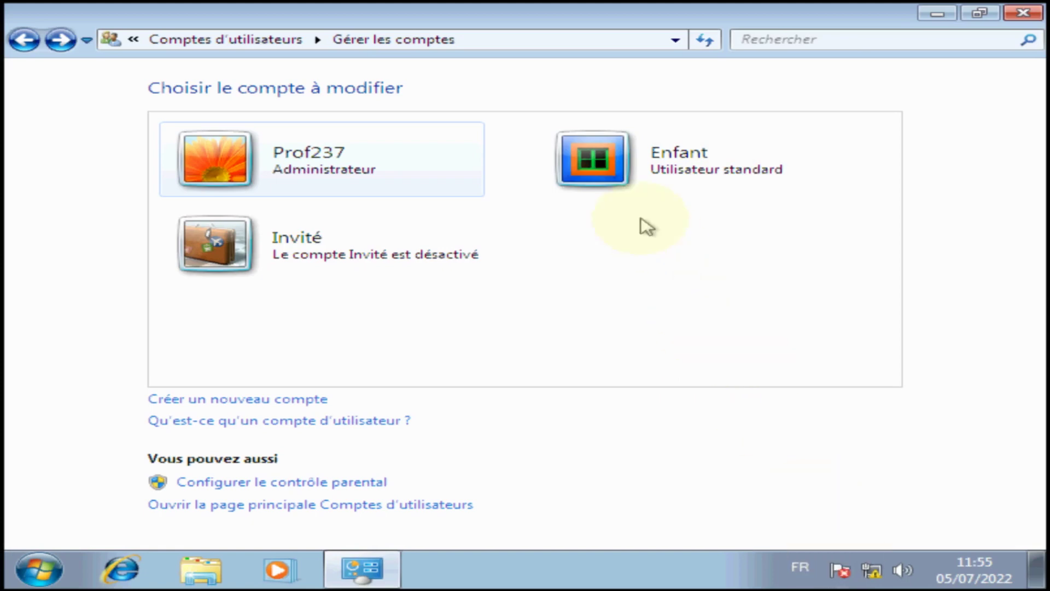
# Create a password for the Enfant account, entering the new password and its confirmation without a hint.
pyautogui.click(639, 166)
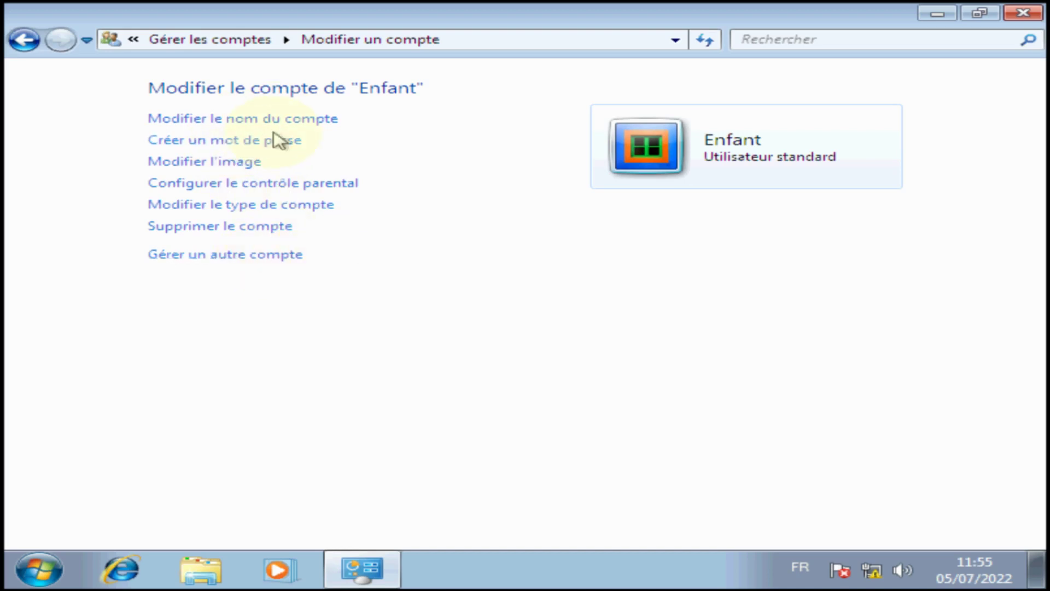
pyautogui.click(242, 141)
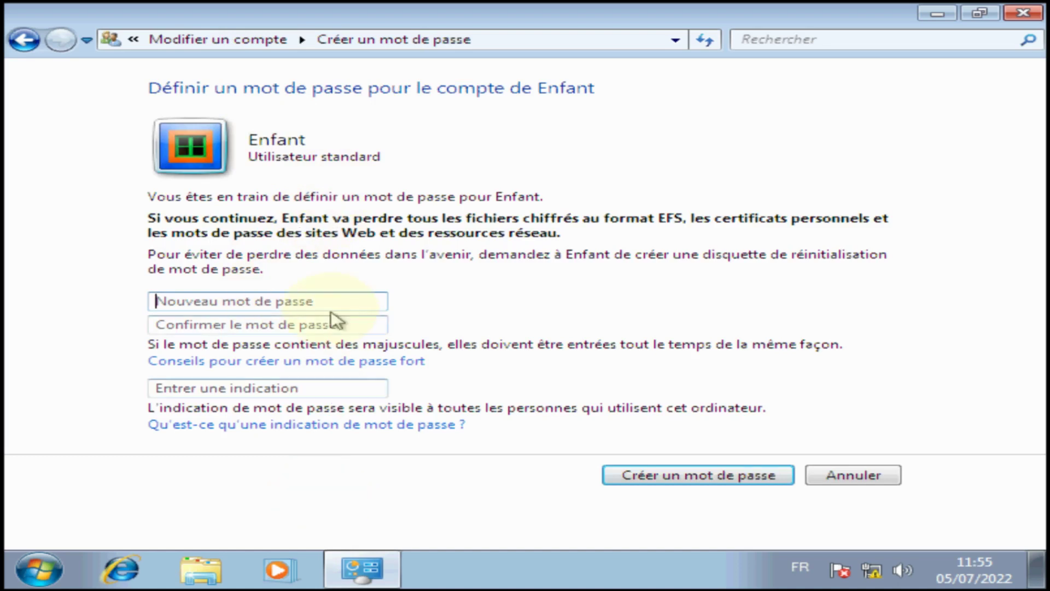
pyautogui.write('a')
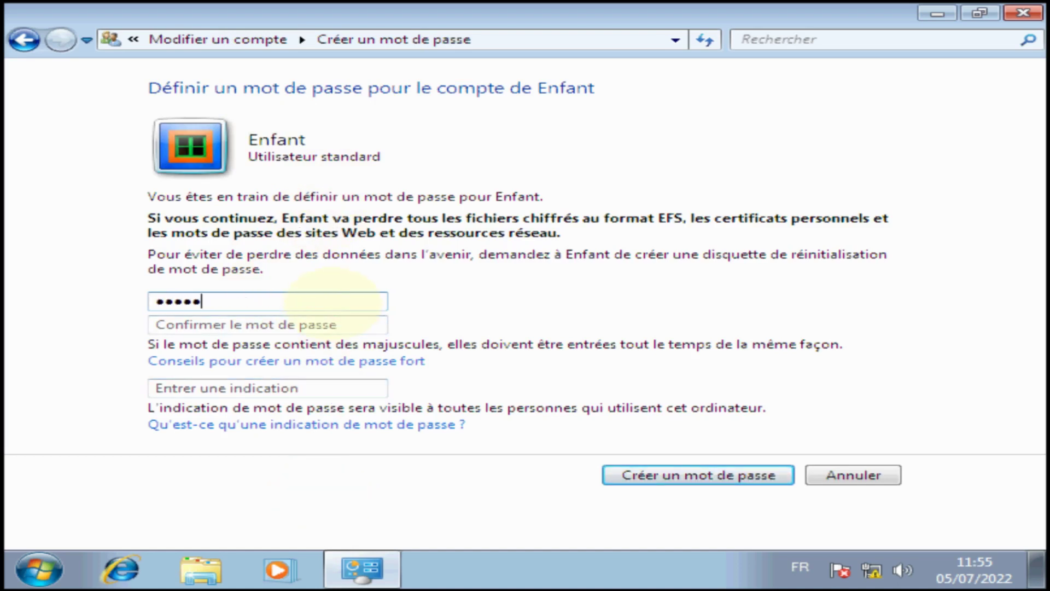
pyautogui.click(213, 324)
pyautogui.write('a')
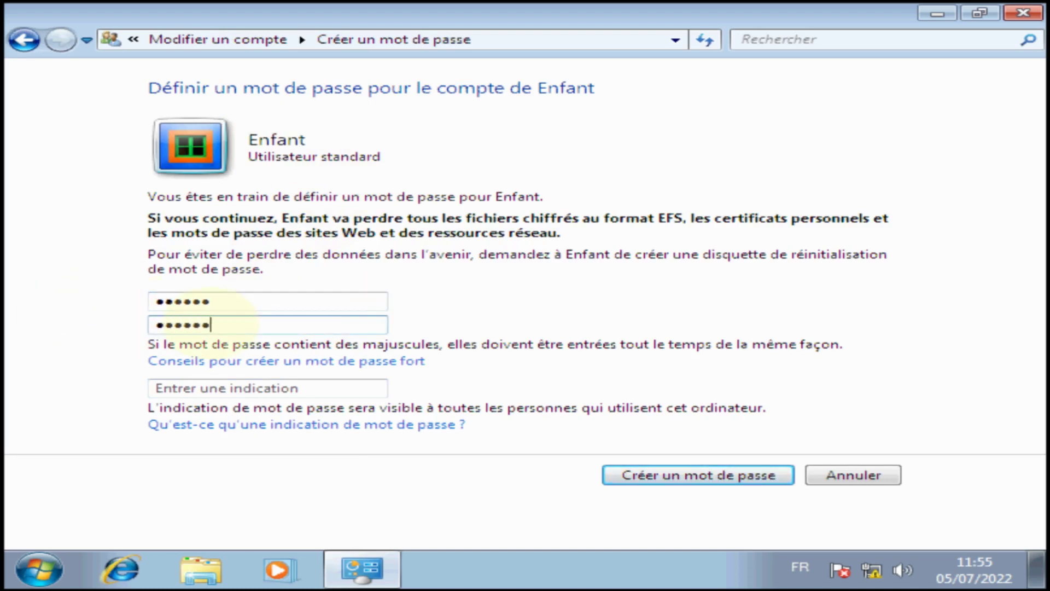
pyautogui.click(656, 475)
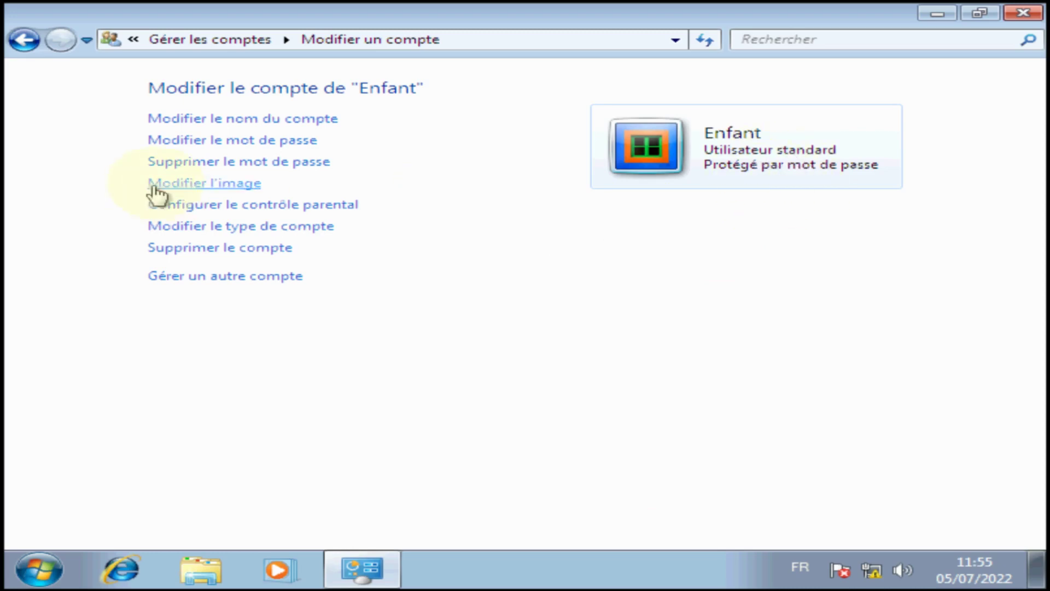
# Change the Enfant account's picture to the multicoloured stacked-fabric image, return to the account list and close the Control Panel.
pyautogui.click(239, 186)
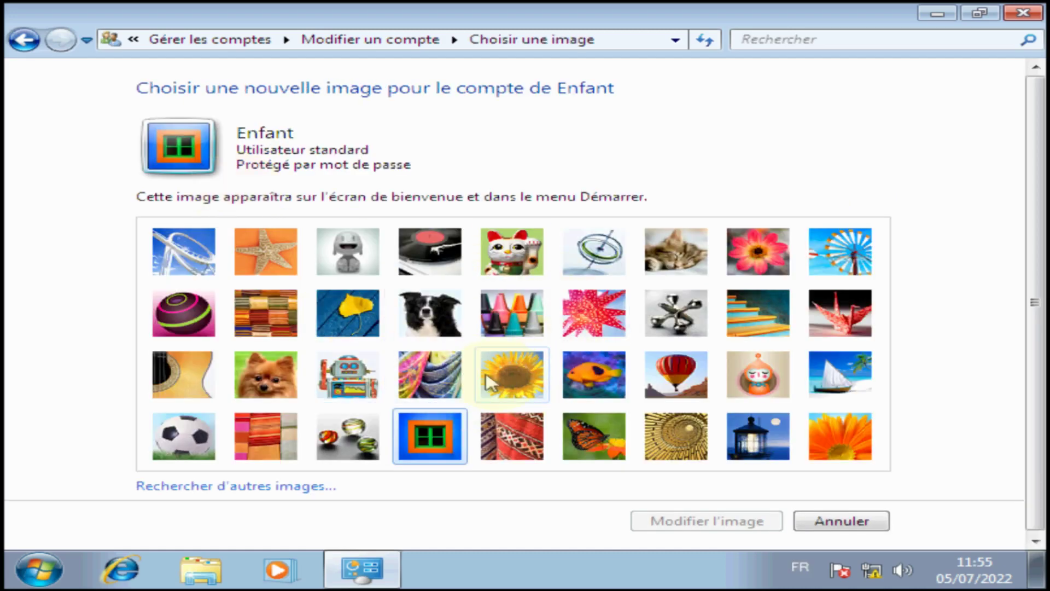
pyautogui.click(267, 314)
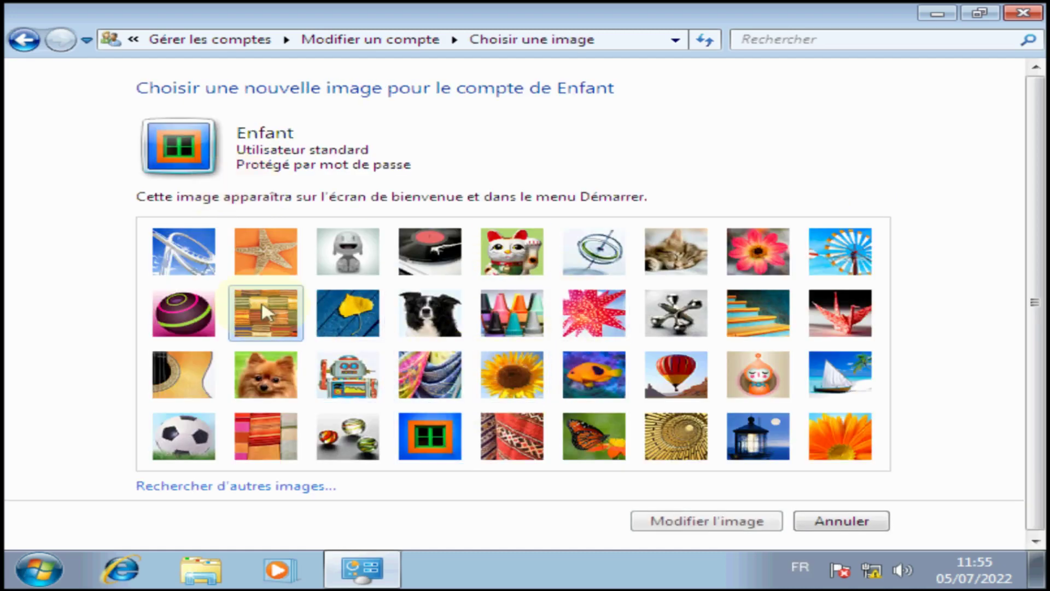
pyautogui.click(708, 524)
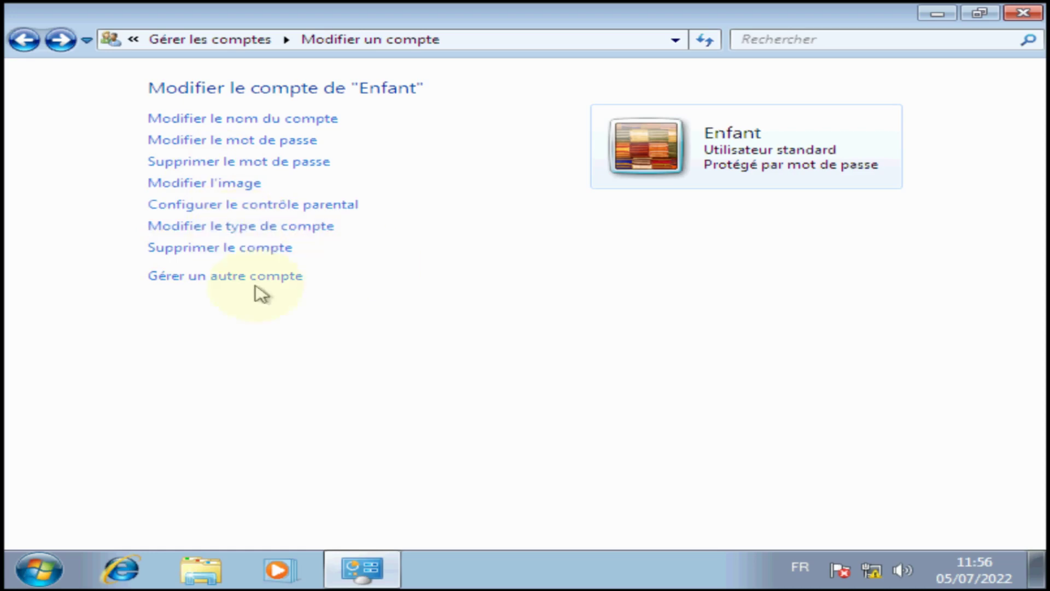
pyautogui.click(219, 285)
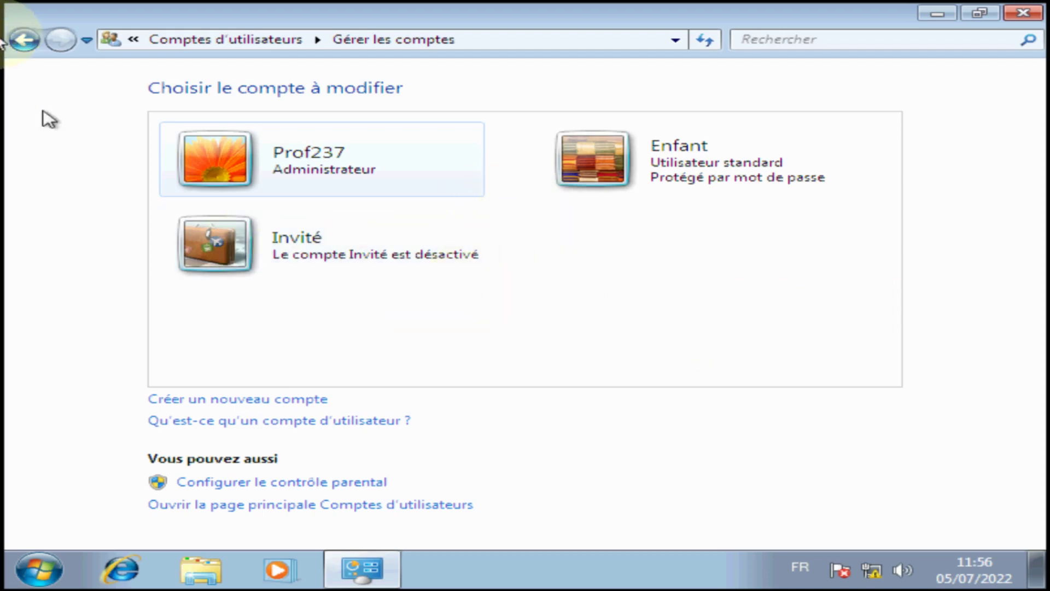
pyautogui.click(1014, 15)
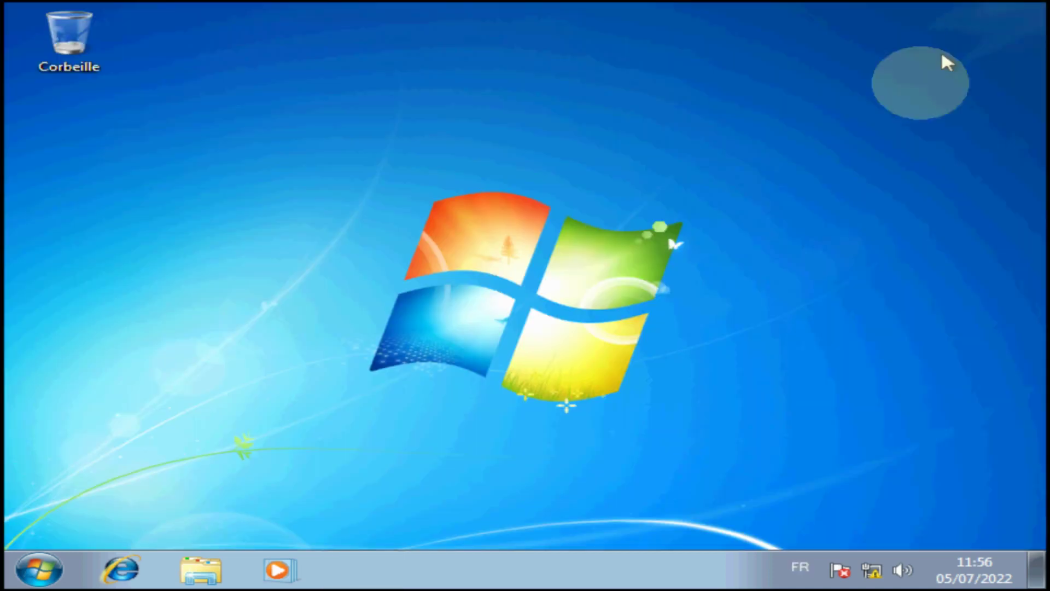